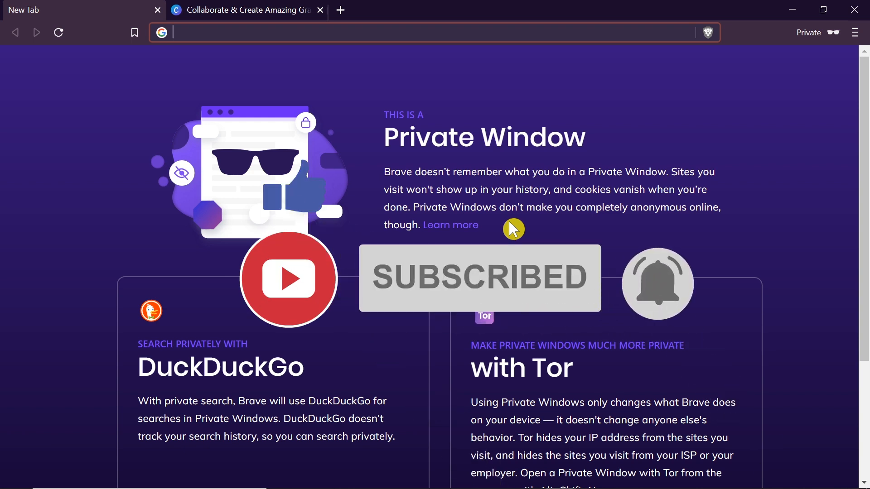
Step: Log in to Canva, search the design types for "youtube" and create a new YouTube Channel Art design
click(232, 14)
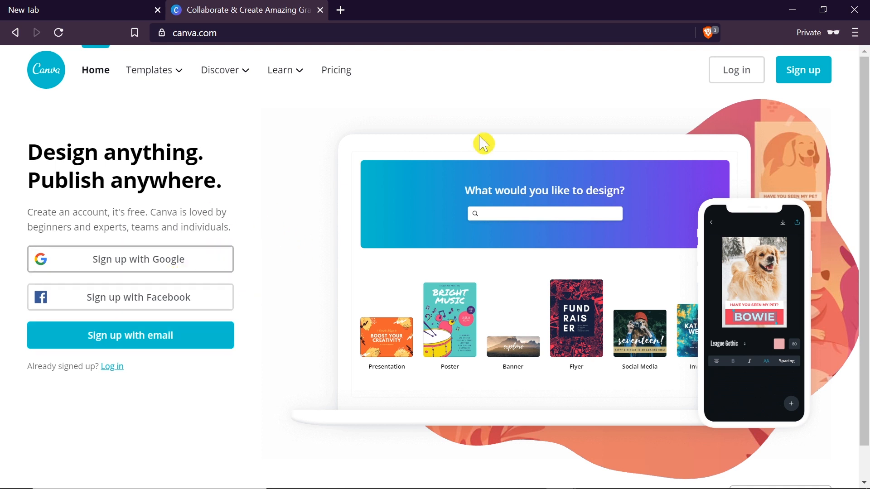
click(726, 73)
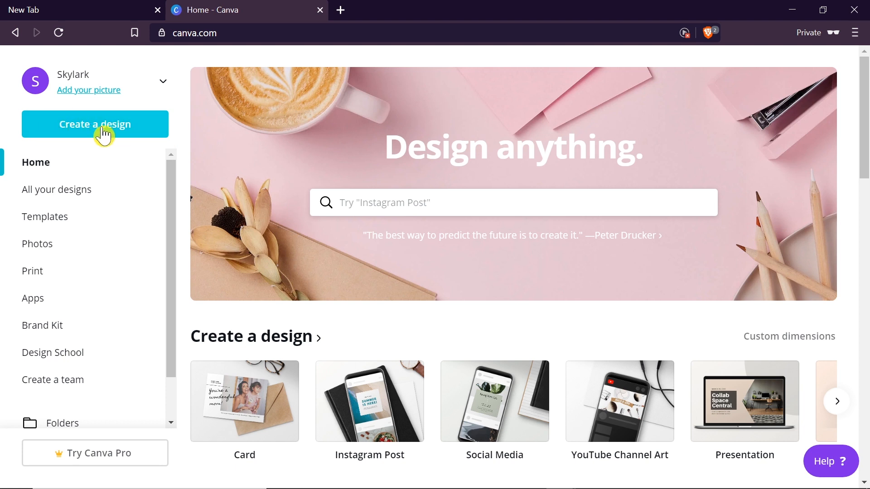
click(129, 132)
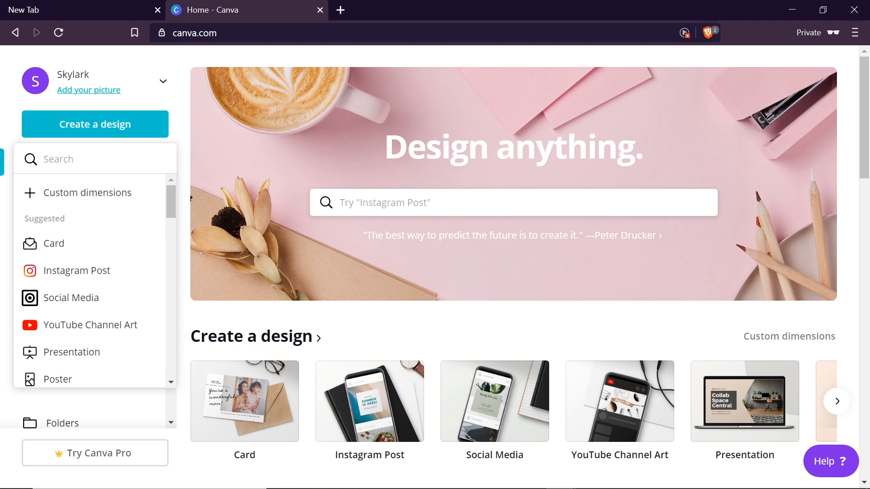
text(youtube)
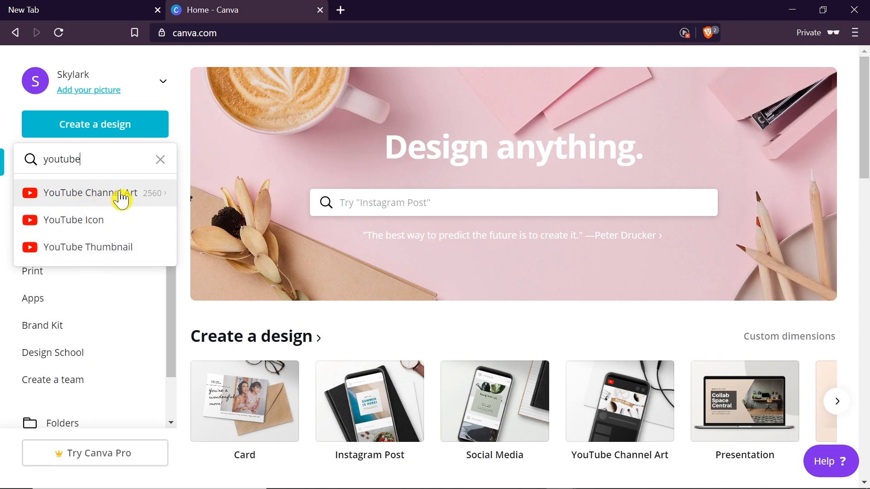
click(78, 197)
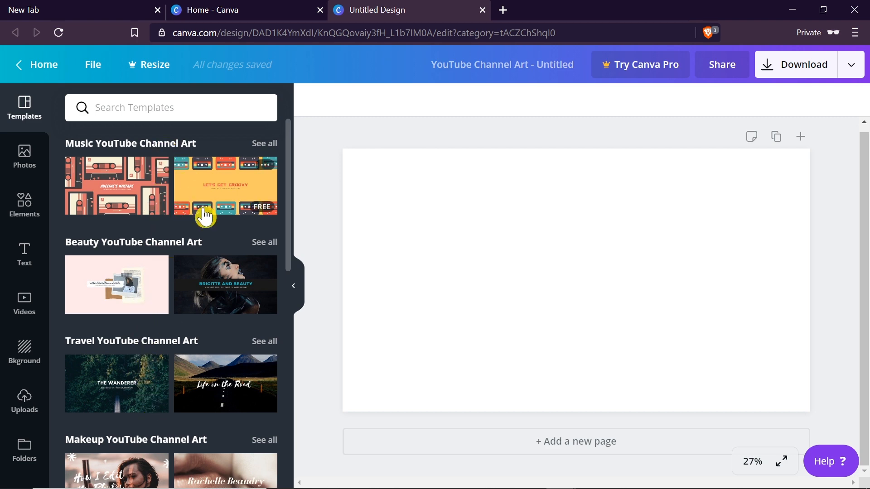
Step: Look through the YouTube Channel Art templates, from the themed categories down through the full list of results
scroll(205, 216, down, 5)
scroll(204, 216, down, 3)
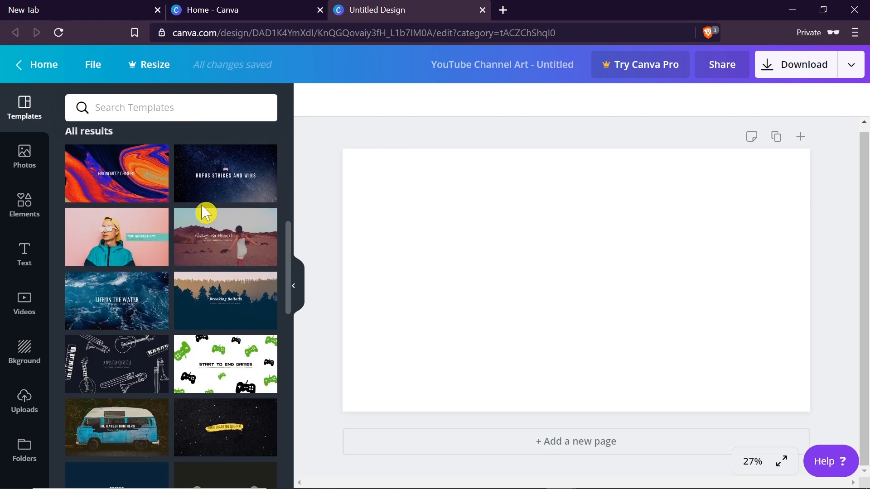
scroll(203, 209, down, 7)
scroll(203, 209, up, 9)
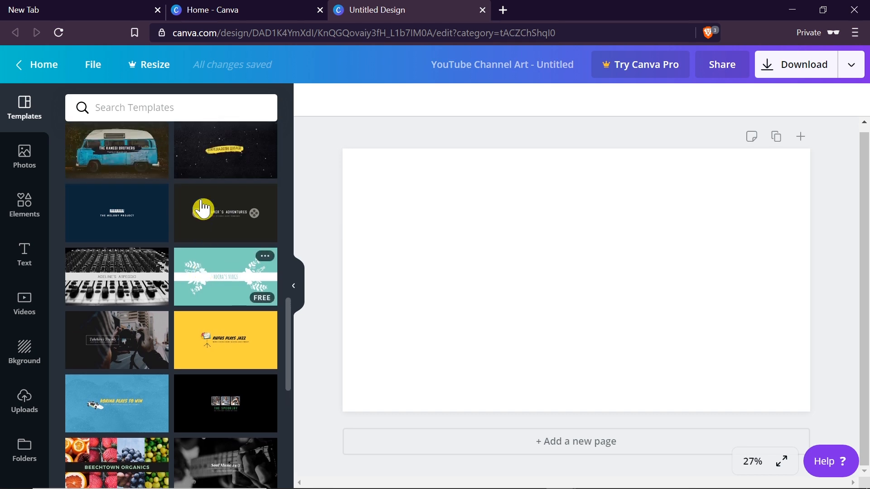
scroll(203, 209, up, 7)
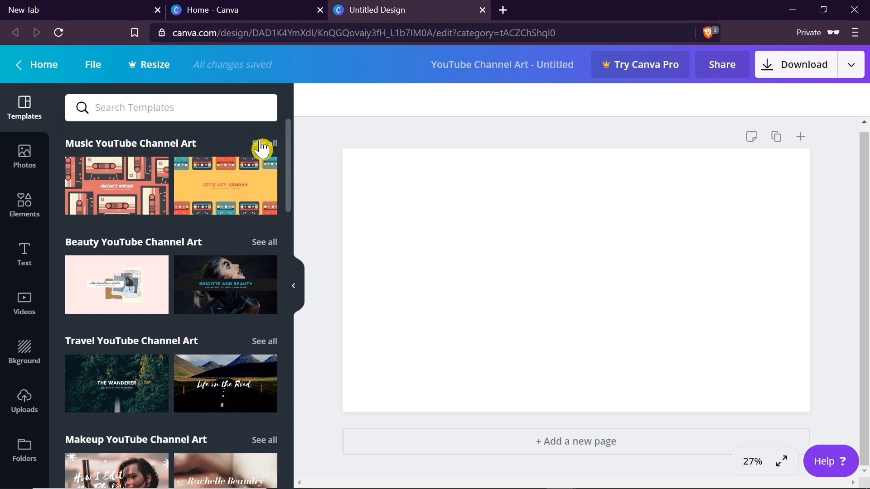
scroll(266, 151, down, 2)
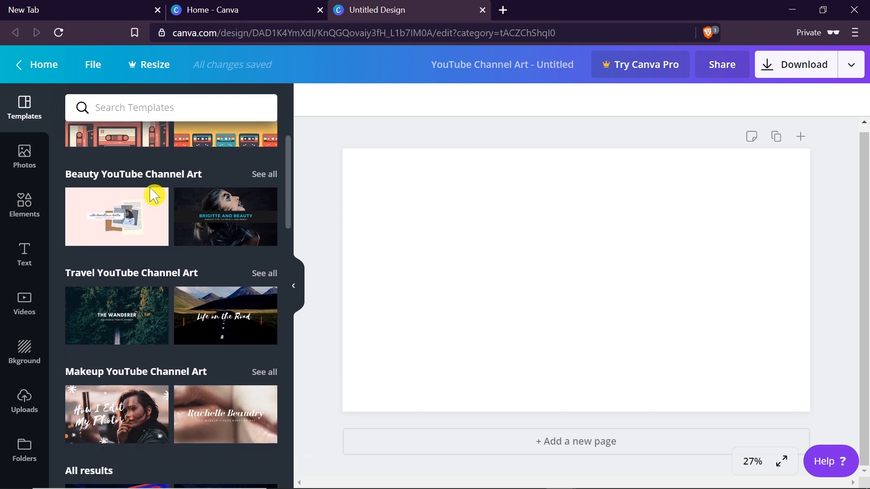
scroll(161, 311, down, 2)
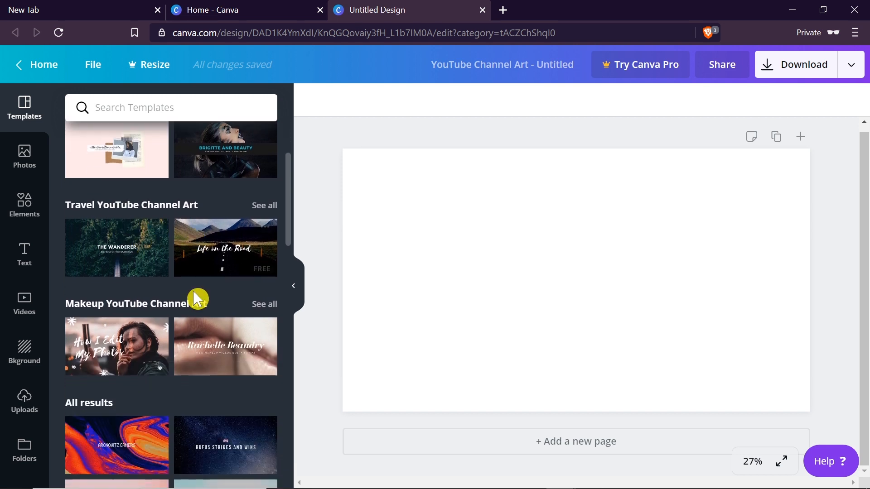
scroll(198, 296, down, 10)
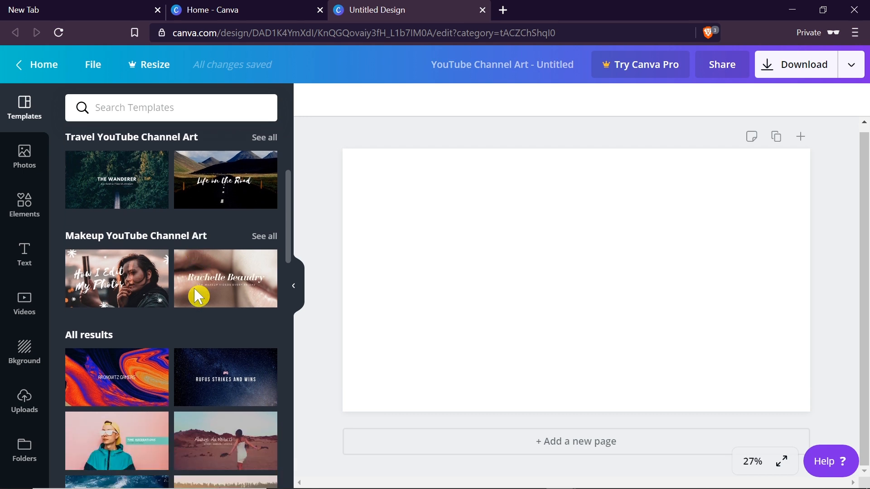
scroll(195, 295, down, 15)
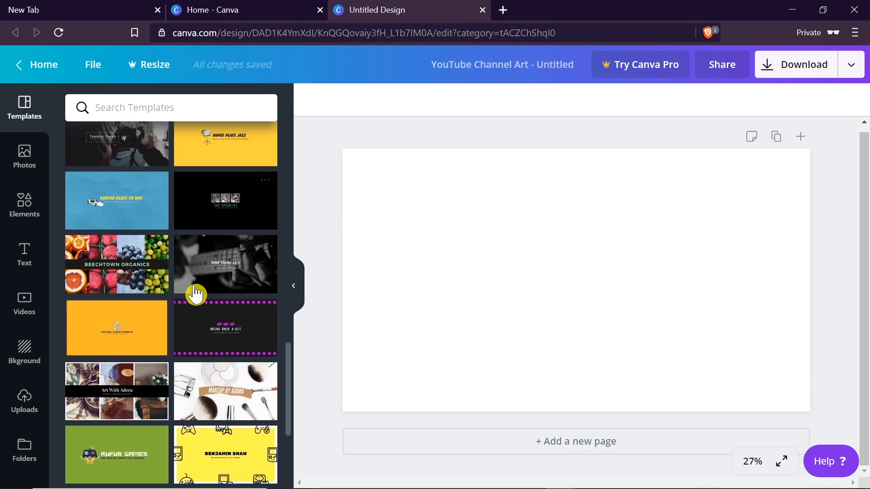
scroll(195, 293, down, 14)
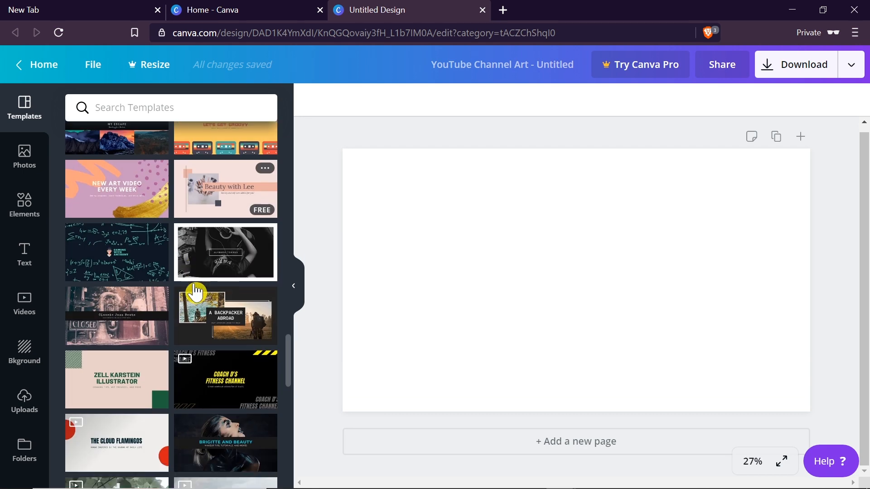
scroll(195, 292, up, 15)
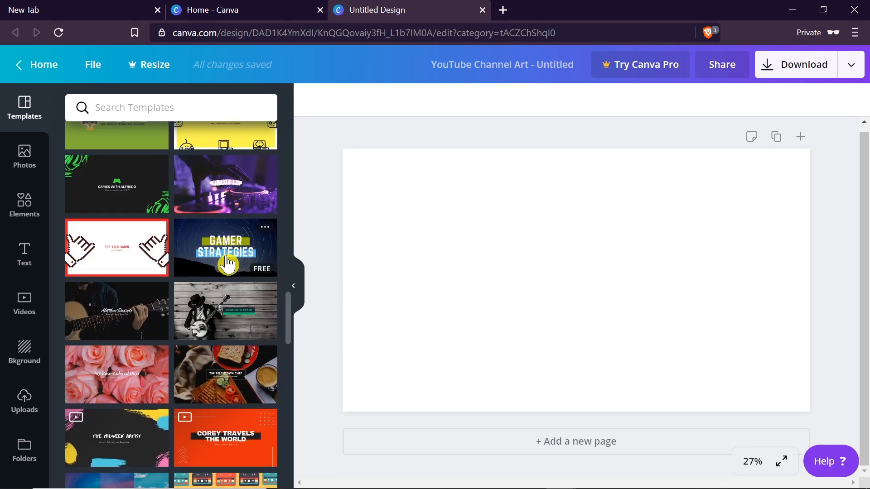
scroll(227, 263, up, 5)
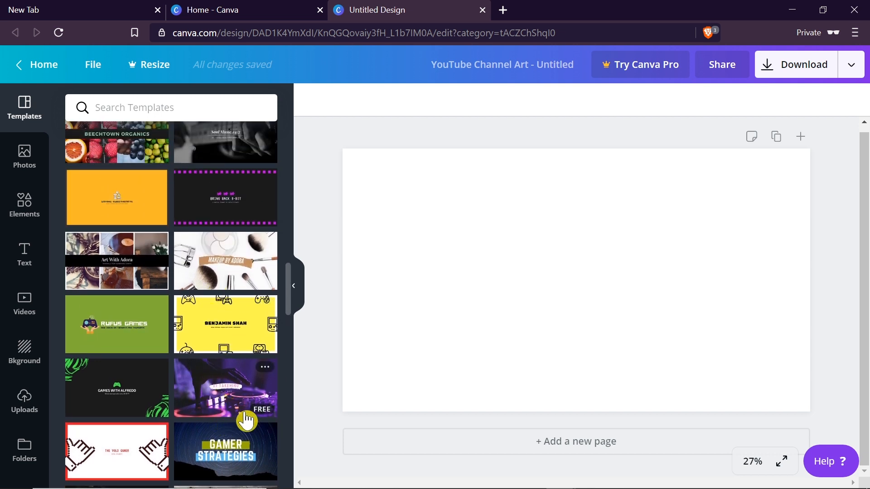
scroll(226, 294, up, 6)
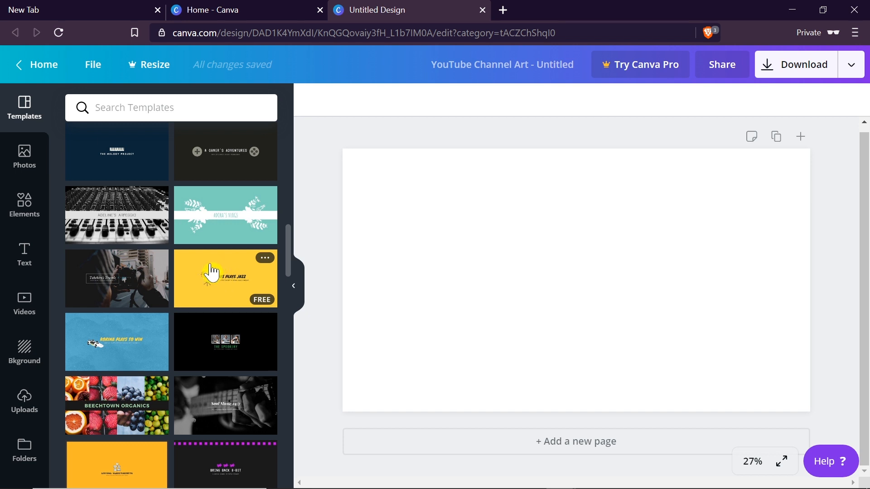
Step: Try the black template with the yellow brush stroke, and settle on the yellow "Rufus Plays Jazz" template for the page
click(225, 284)
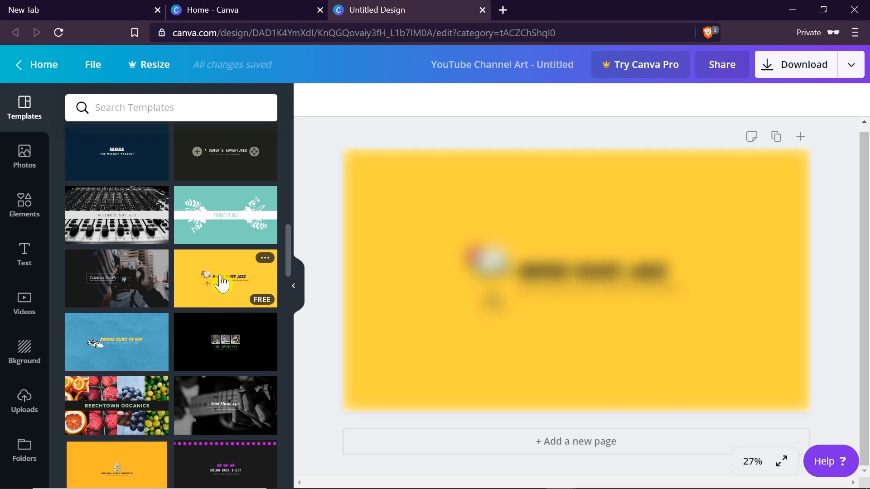
scroll(222, 283, up, 3)
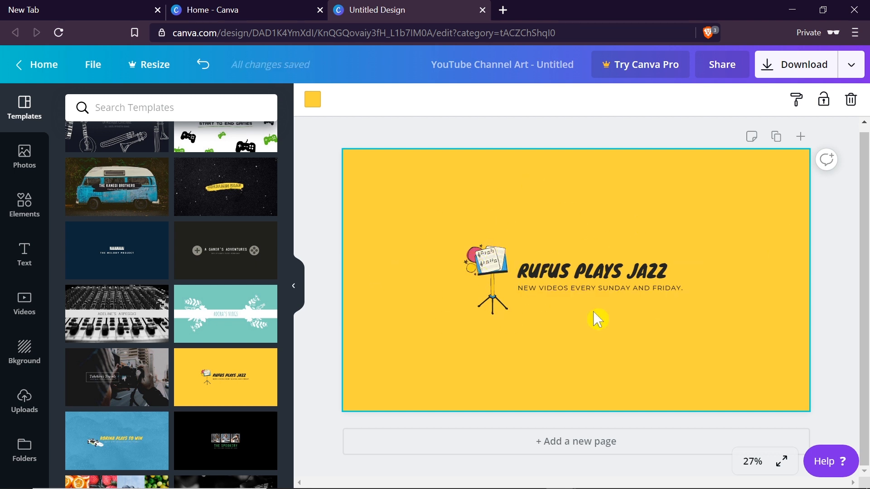
click(218, 186)
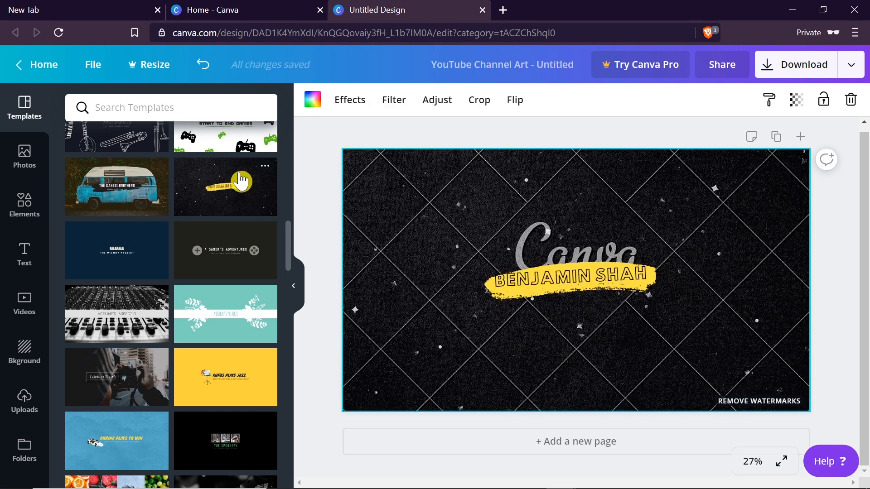
click(225, 388)
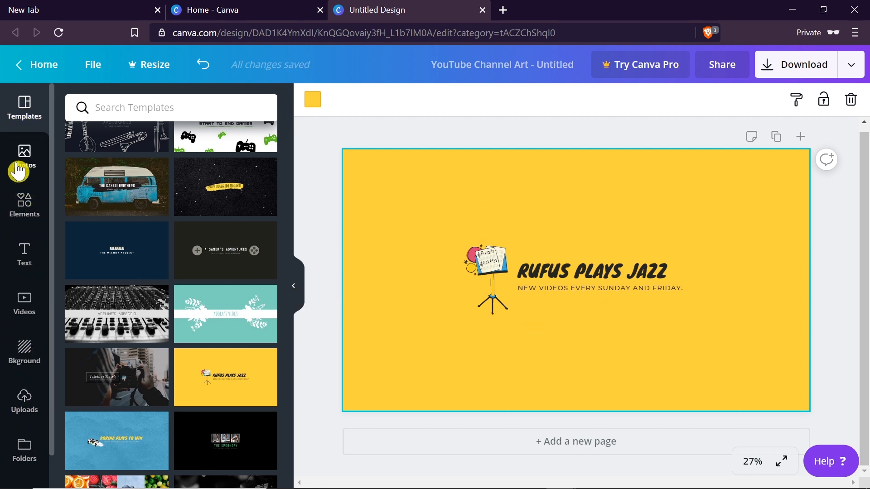
Step: Add a grey square shape to the page and reduce its height to a low strip across the title and tagline
click(19, 214)
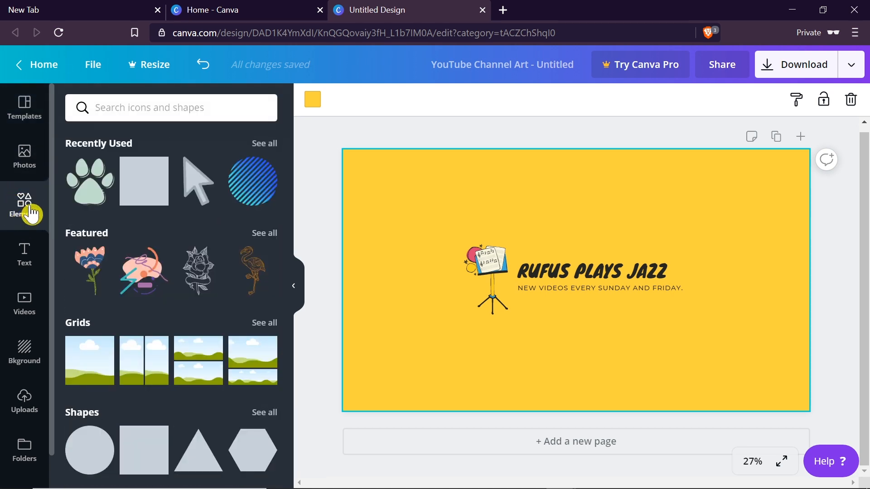
scroll(136, 375, down, 3)
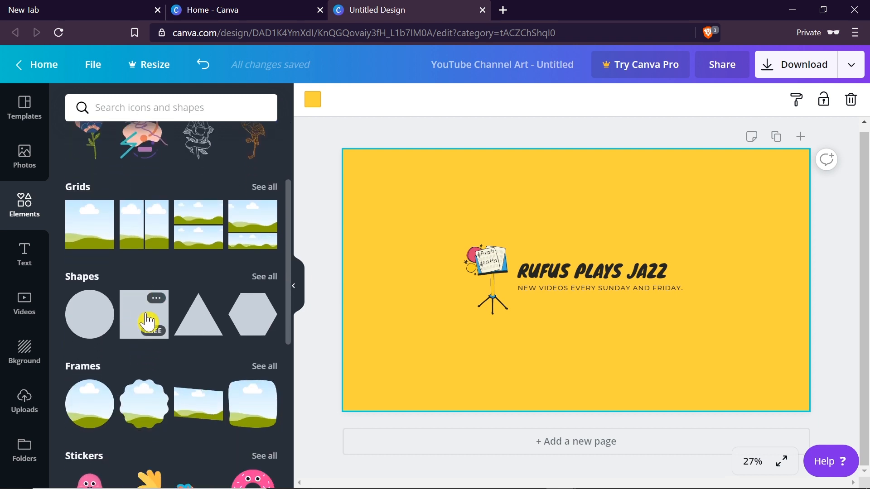
click(140, 319)
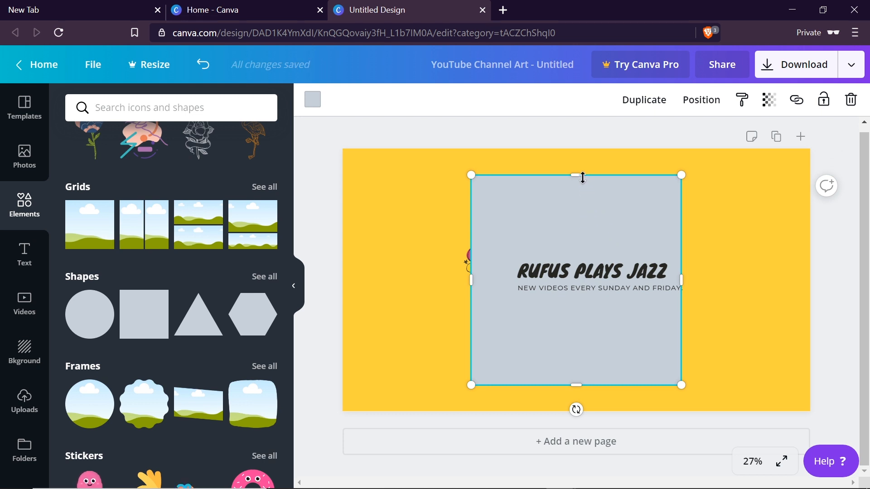
drag(580, 185, 575, 254)
drag(574, 385, 579, 300)
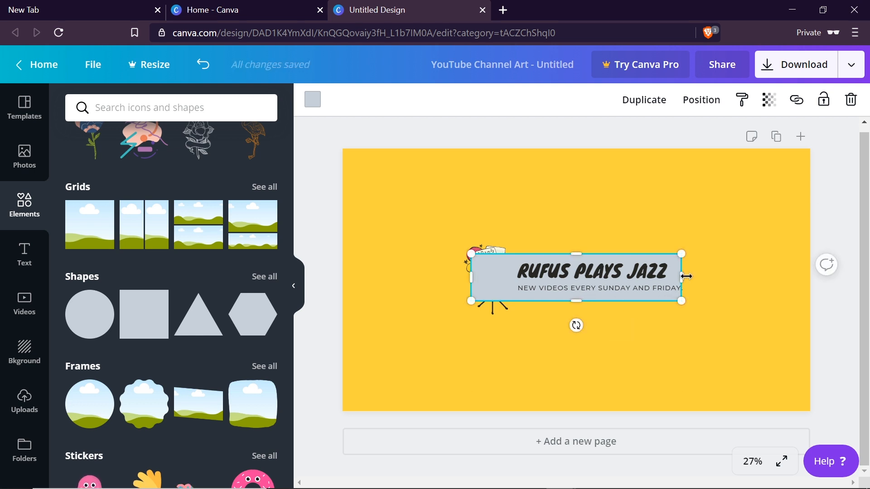
Step: Enlarge the grey rectangle to frame the music stand and title, and send it backward behind the illustration
drag(689, 276, 696, 277)
drag(471, 277, 460, 274)
drag(571, 255, 572, 245)
drag(690, 274, 707, 274)
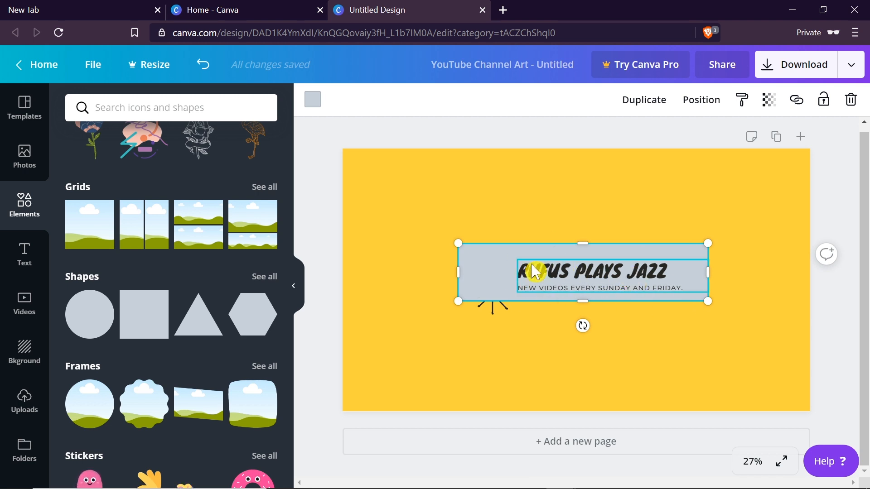
click(701, 101)
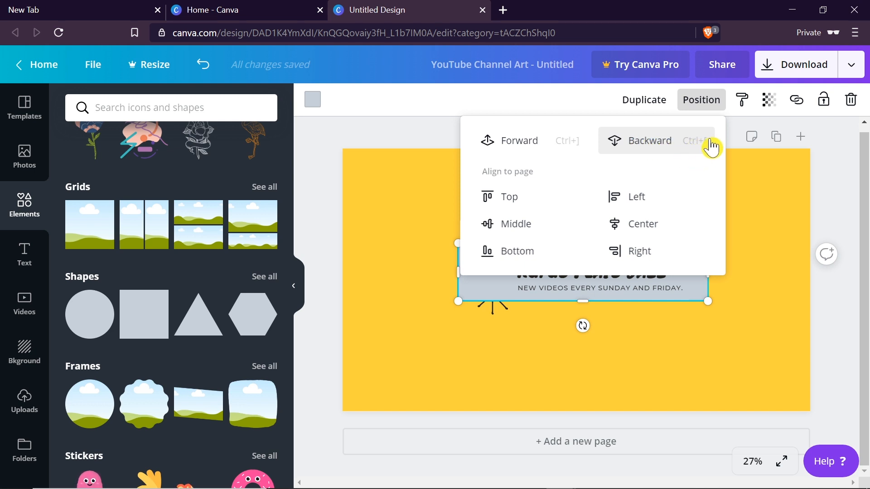
click(663, 144)
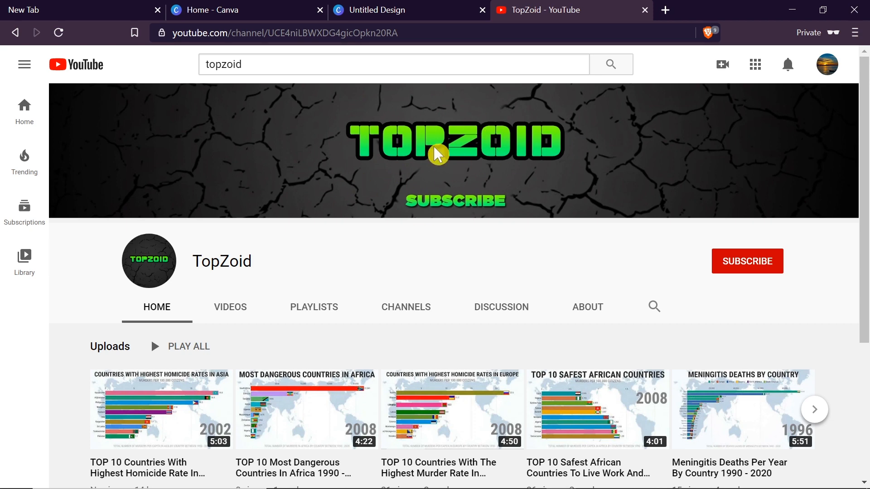
Step: In the Canva design, replace the title text with "THE APPS WORLD" and delete the tagline beneath it
click(375, 11)
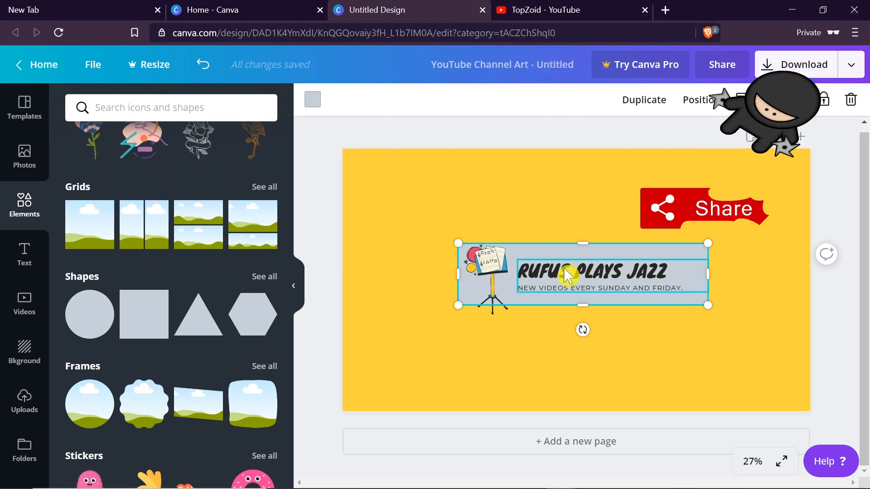
click(627, 283)
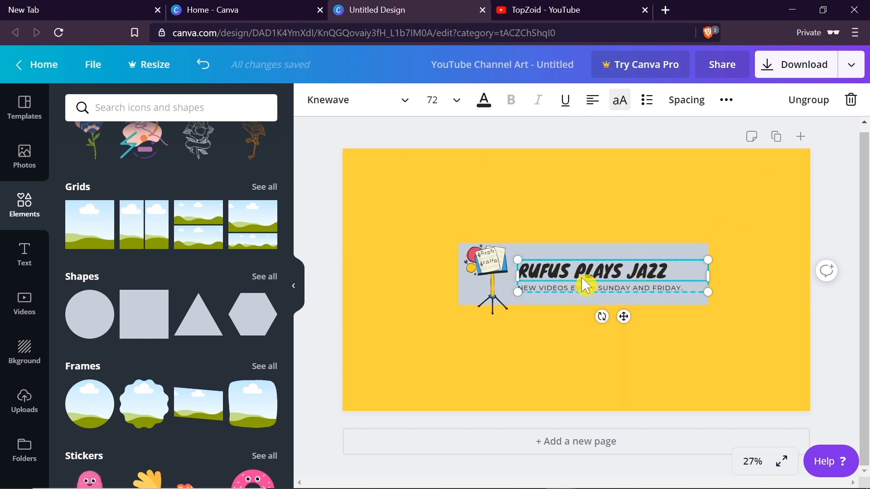
drag(667, 271, 520, 260)
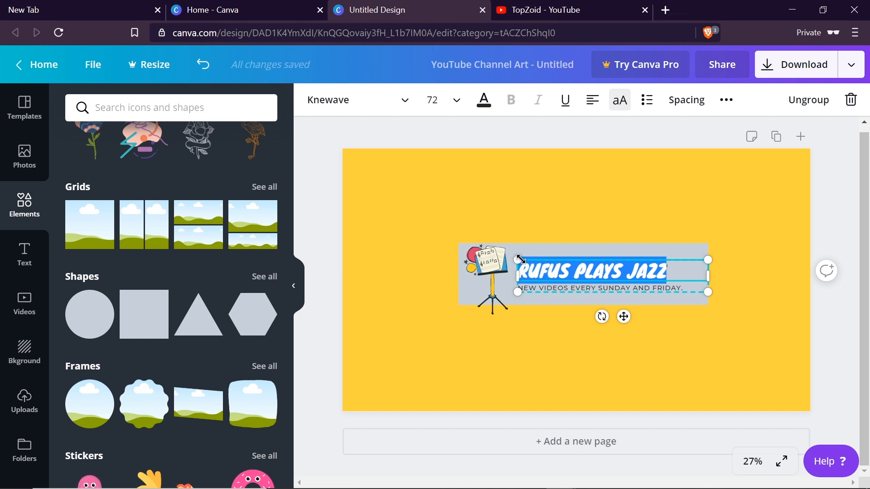
text(TOPZOID)
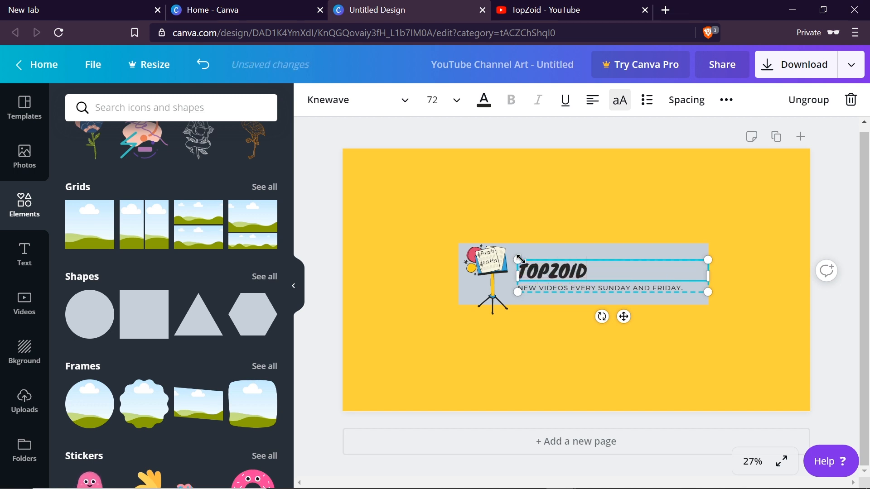
text(THE)
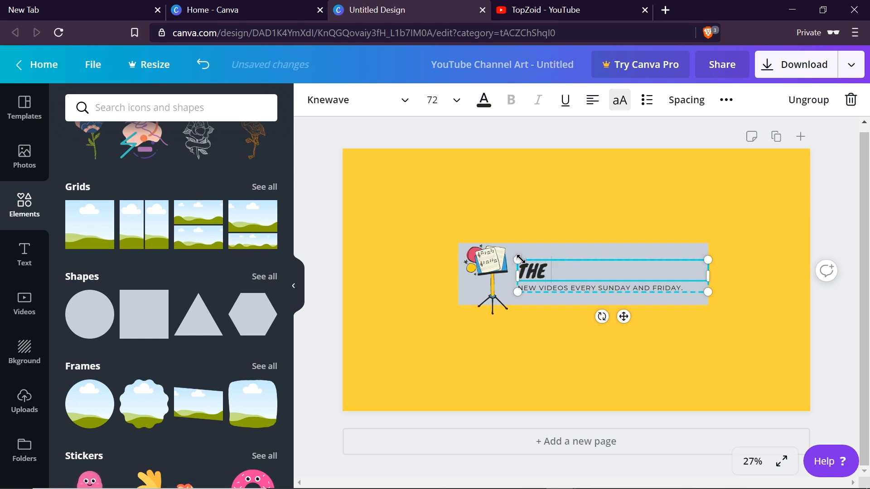
text( APPS WORLD)
click(607, 290)
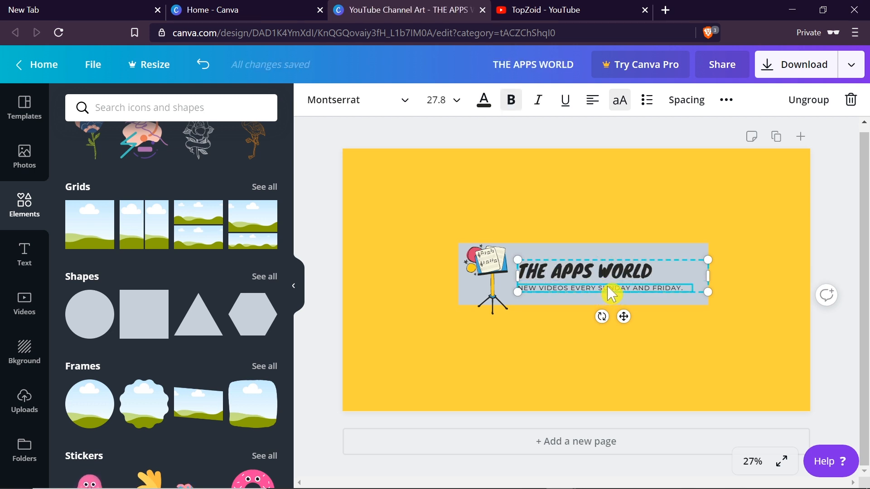
key(Delete)
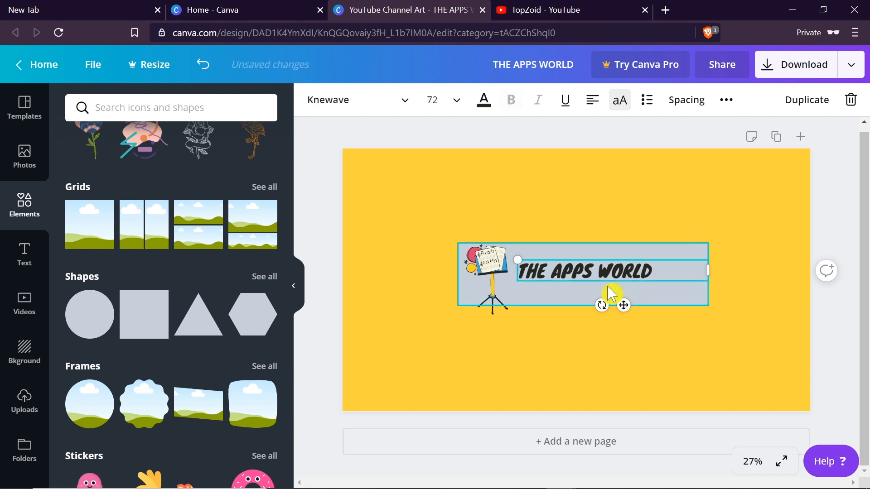
Step: Delete the music stand illustration beside the title
click(492, 272)
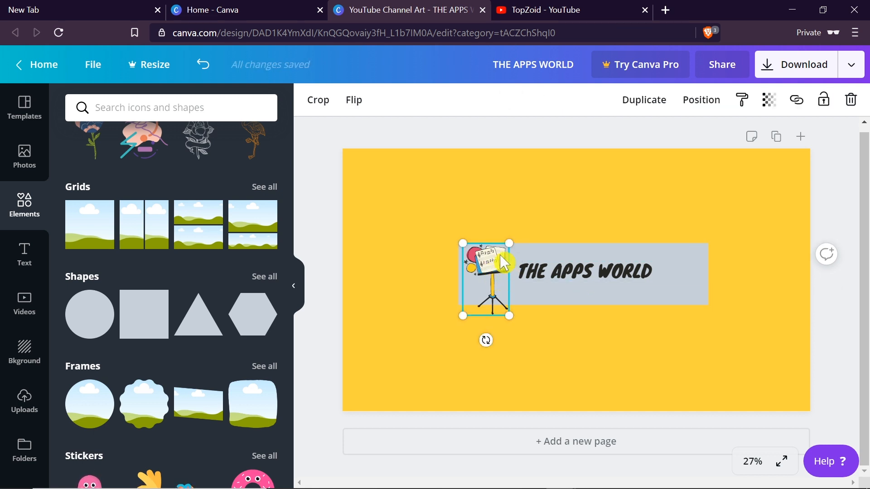
drag(487, 265, 460, 276)
key(Delete)
Step: Center the grey rectangle horizontally on the page
click(471, 290)
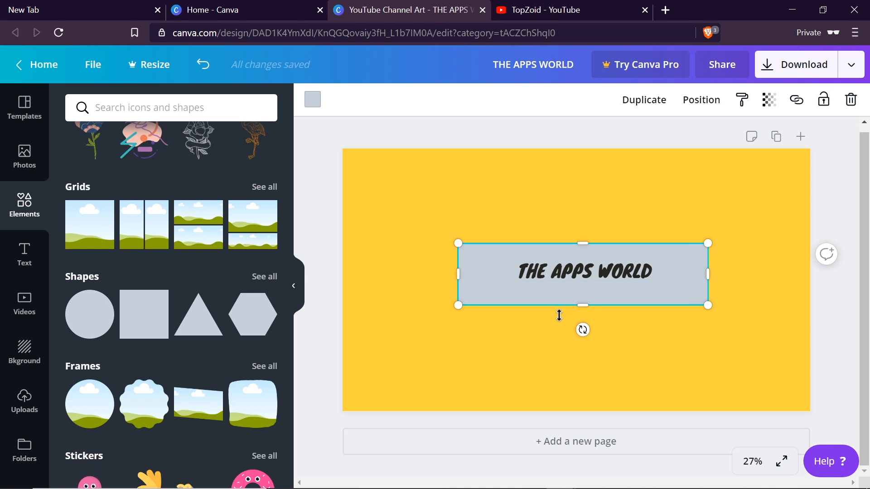
click(702, 102)
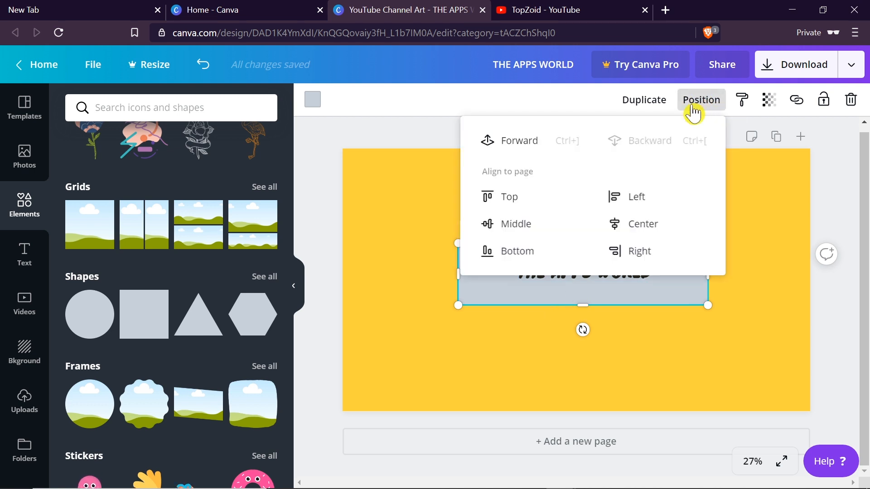
click(642, 226)
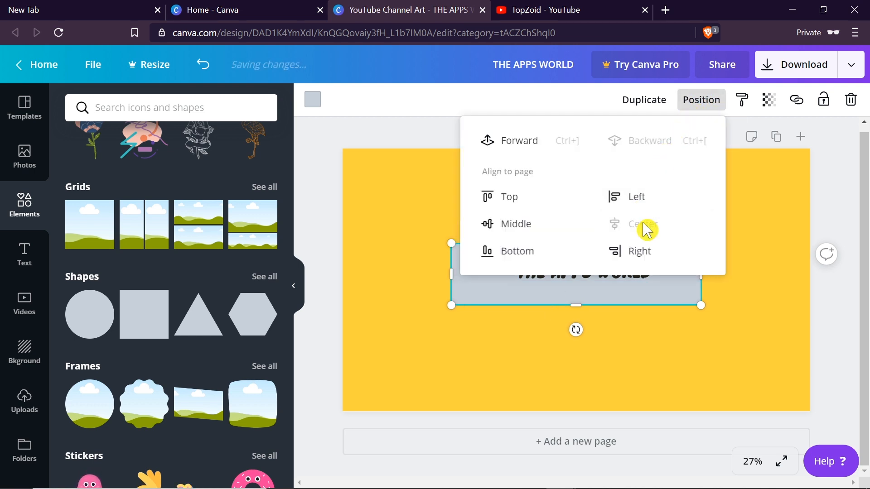
click(866, 210)
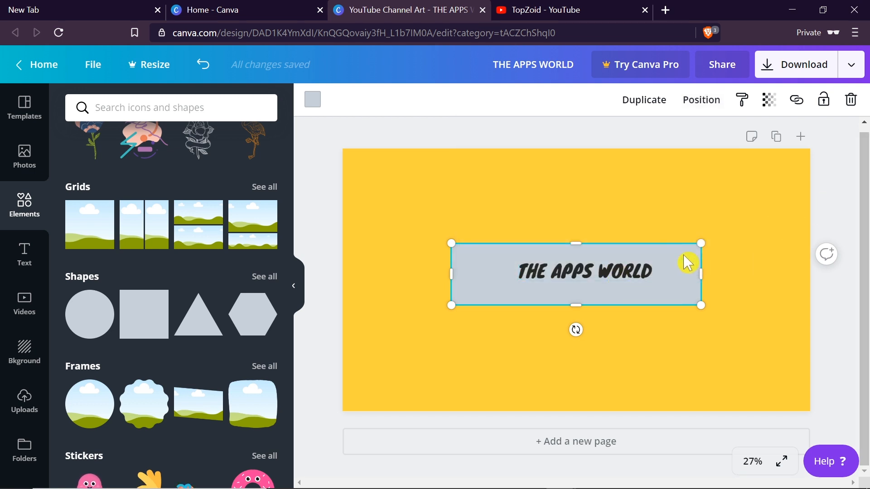
Step: Narrow the "THE APPS WORLD" text box to fit its words and center it within the grey rectangle
mouse_move(612, 274)
mouse_down()
mouse_move(598, 262)
mouse_move(591, 268)
mouse_move(599, 268)
mouse_up()
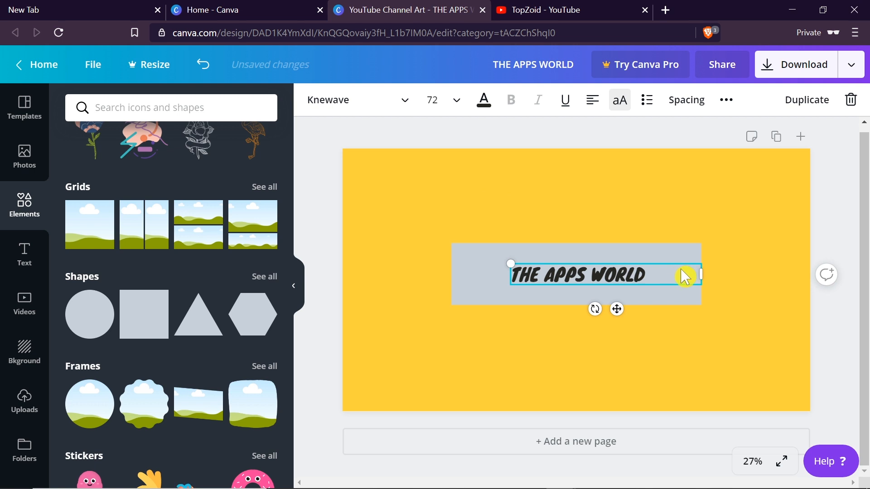
drag(700, 276, 653, 268)
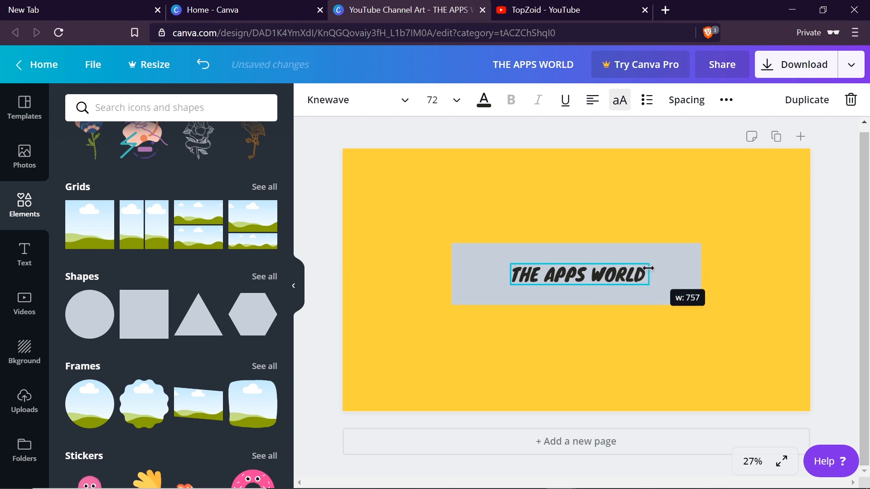
drag(649, 268, 606, 279)
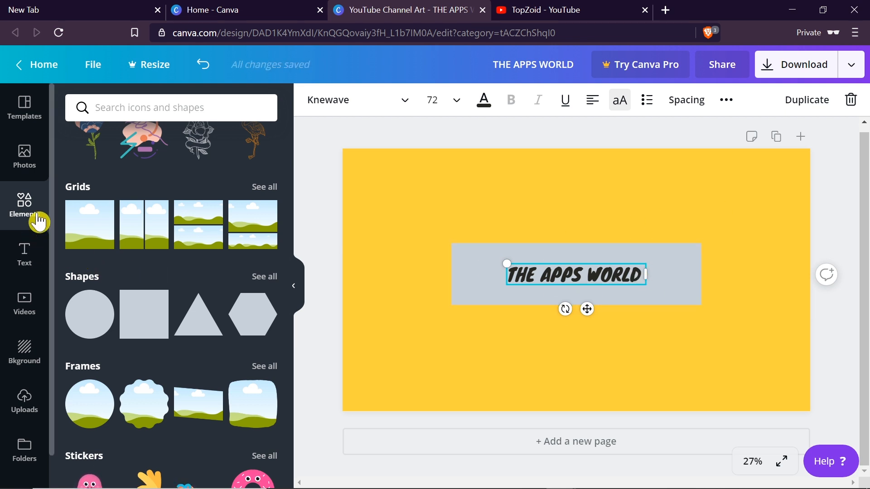
Step: Browse the element categories and search the elements library for "tech" graphics
click(17, 215)
scroll(194, 214, up, 3)
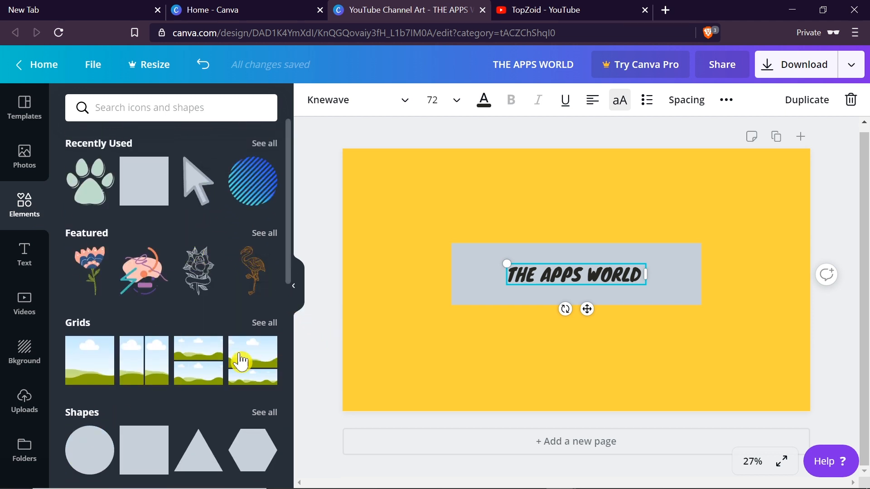
scroll(208, 293, down, 3)
scroll(208, 292, down, 7)
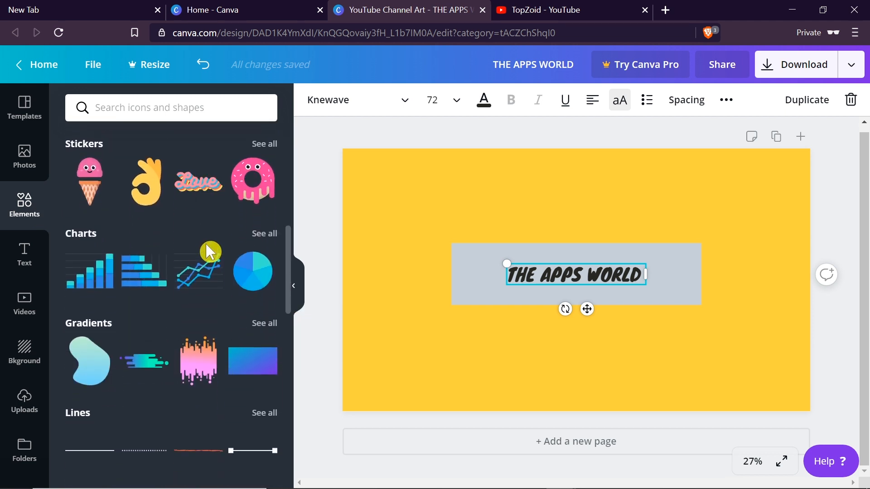
scroll(204, 242, down, 7)
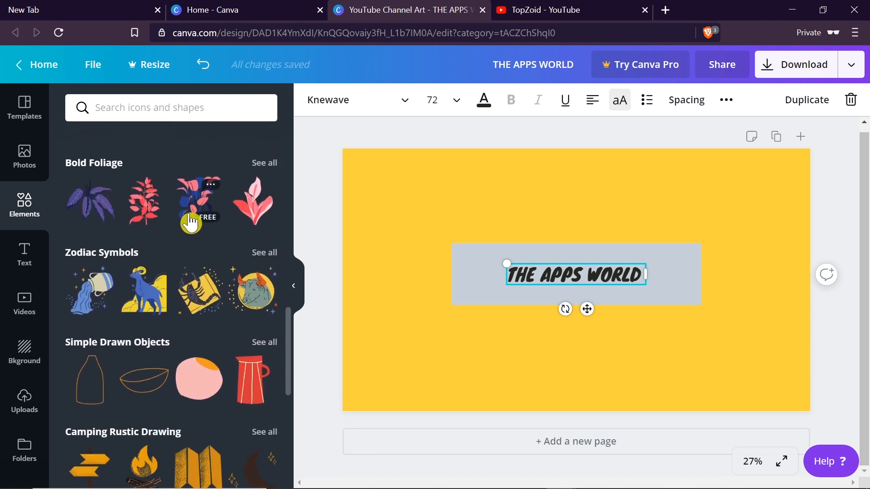
click(156, 111)
text(tech)
key(Return)
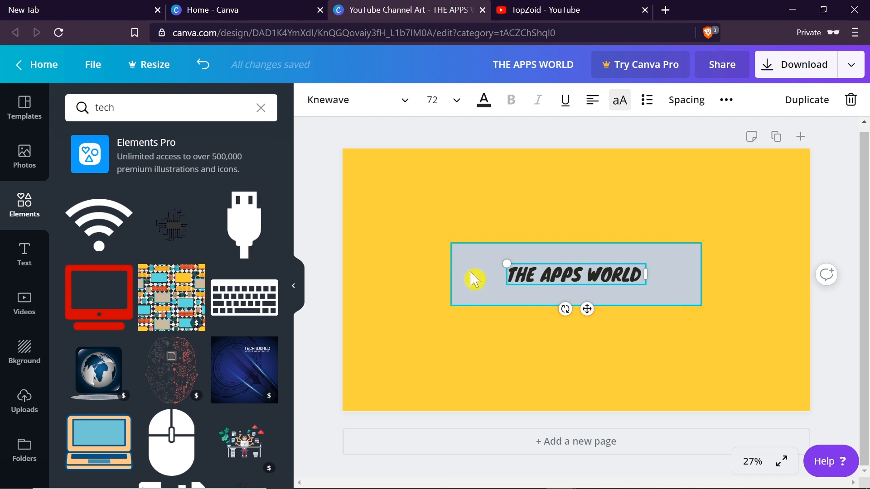
Step: Search the elements for "world", add the blue wireframe globe, and fit it inside the grey rectangle to the right of the title
drag(127, 108, 92, 109)
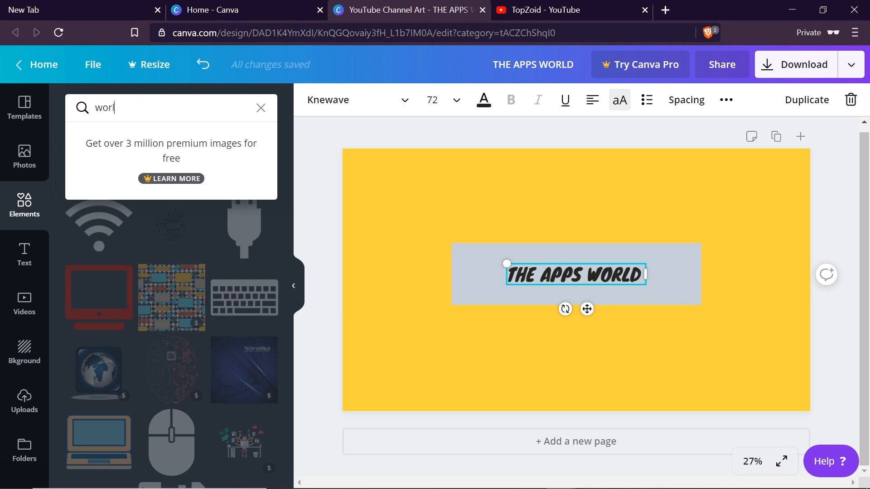
key(Return)
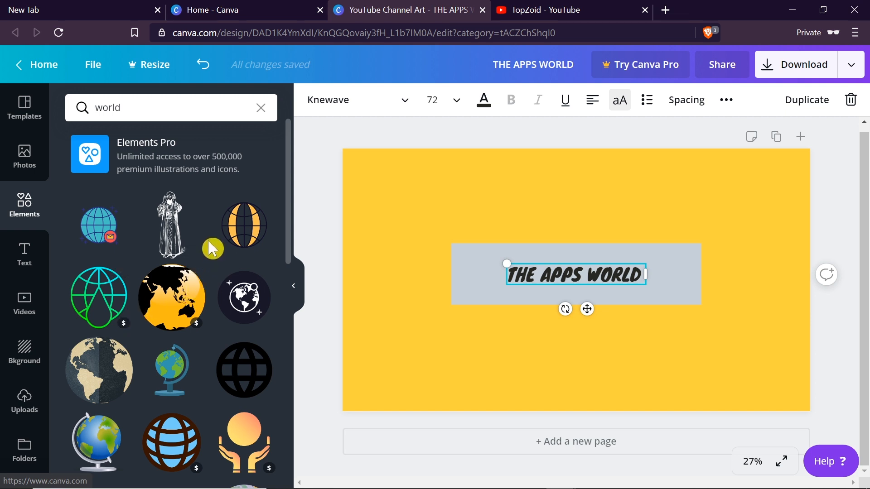
scroll(111, 367, down, 1)
scroll(111, 367, down, 4)
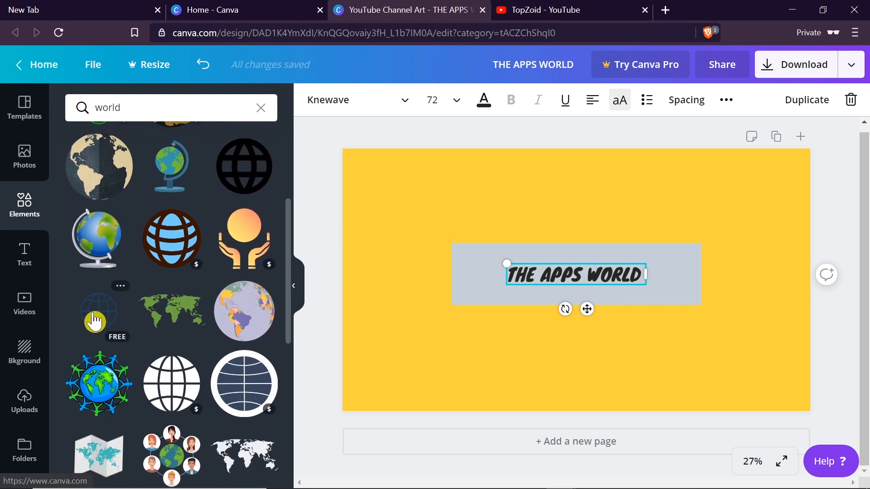
scroll(239, 310, down, 3)
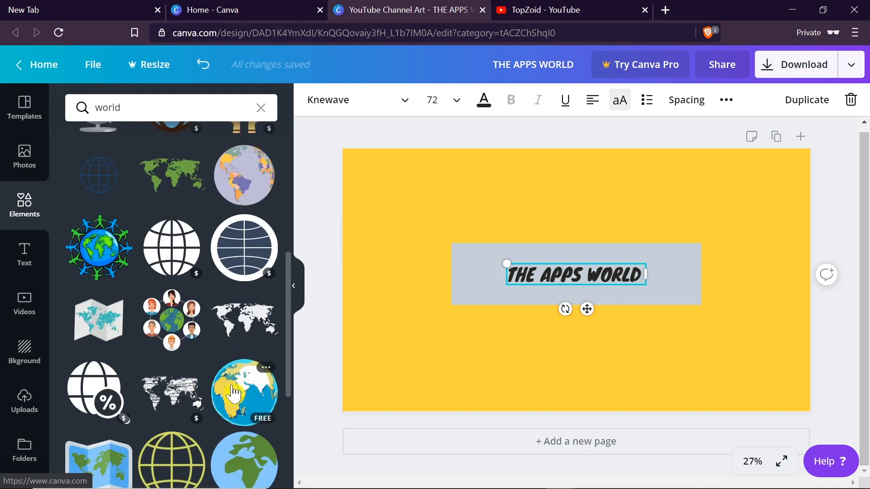
scroll(232, 385, down, 3)
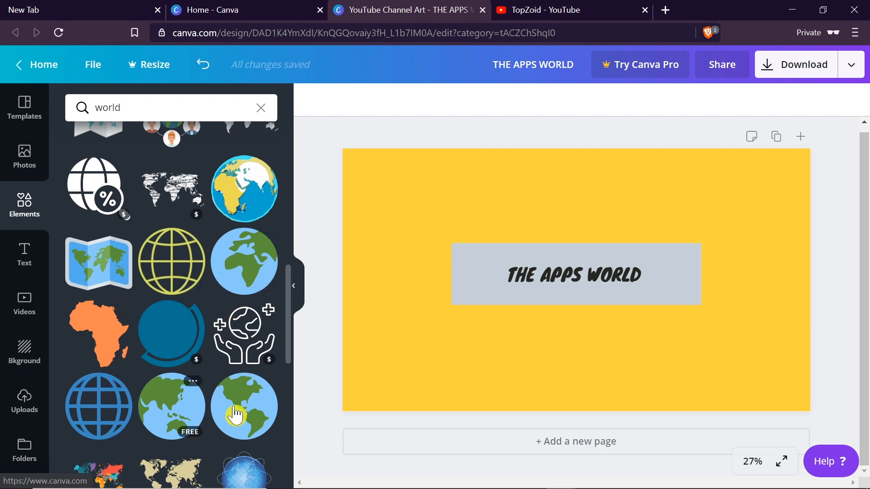
scroll(244, 379, down, 7)
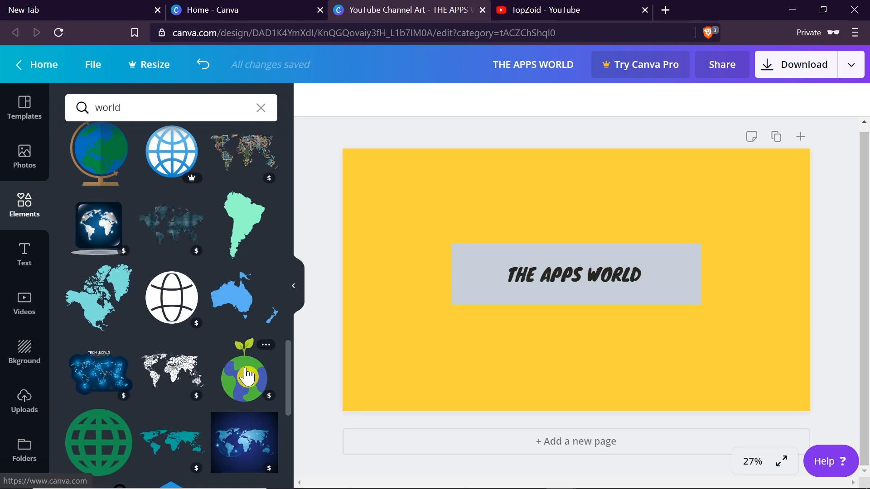
scroll(247, 376, down, 10)
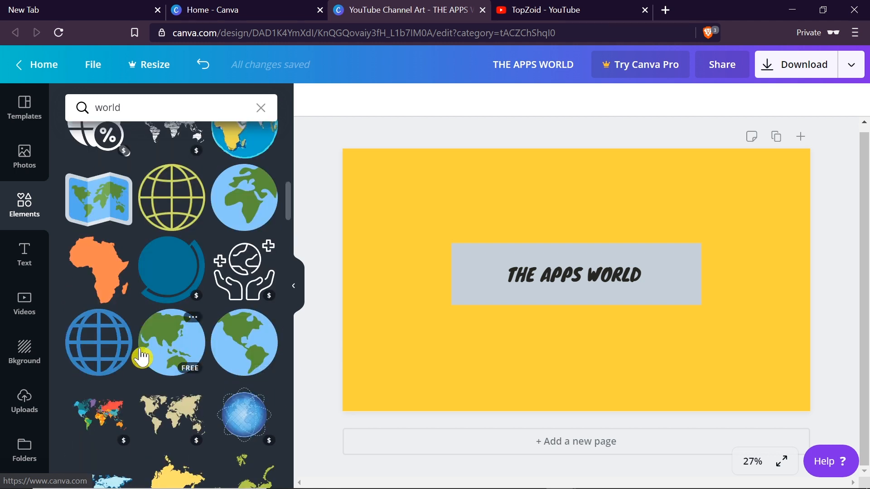
click(89, 345)
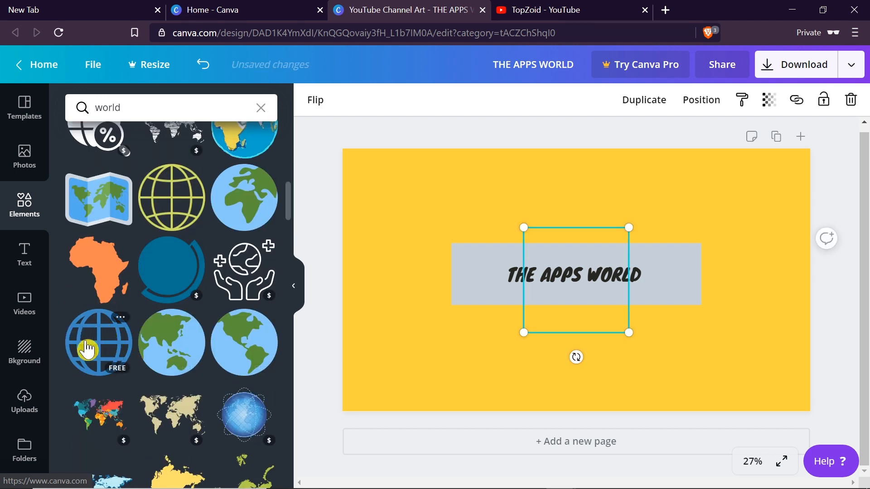
drag(598, 247, 672, 260)
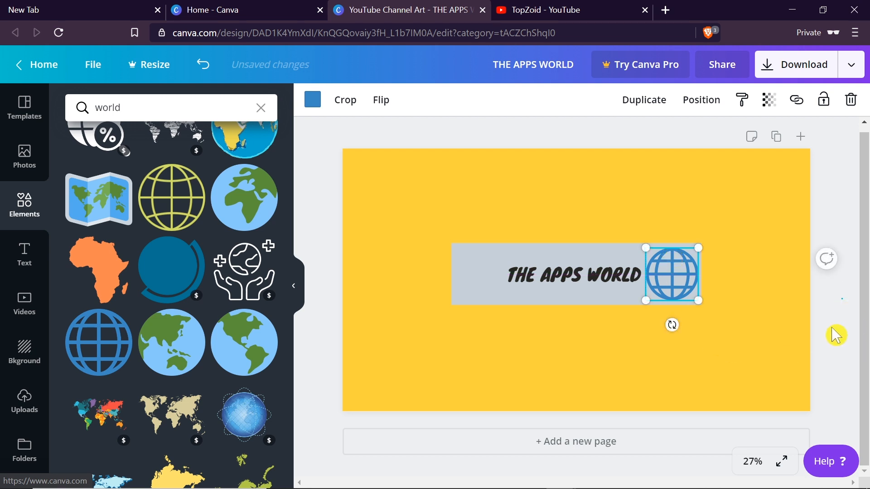
click(834, 332)
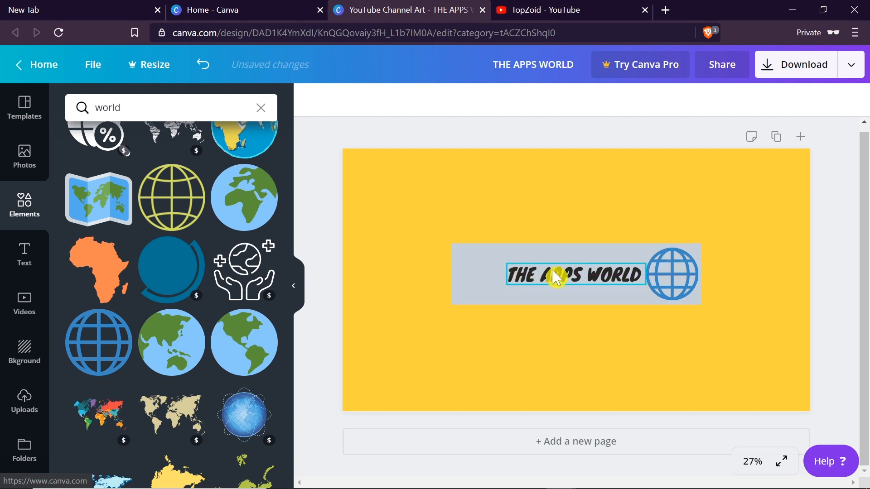
Step: Duplicate the blue globe and place the copy at the same height to the left of the title
click(681, 280)
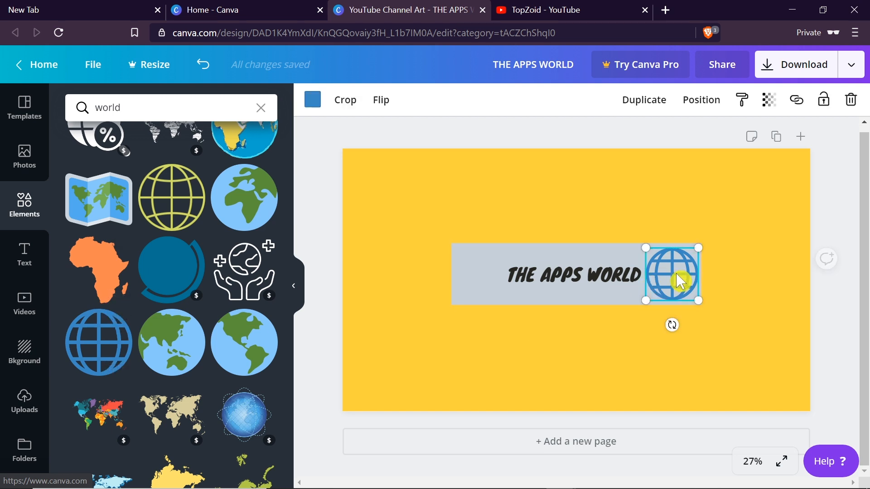
click(647, 102)
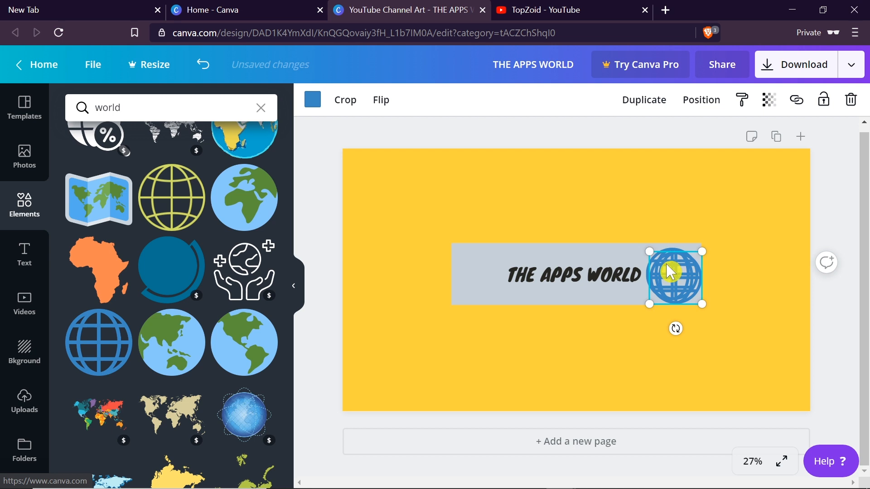
drag(673, 276, 478, 269)
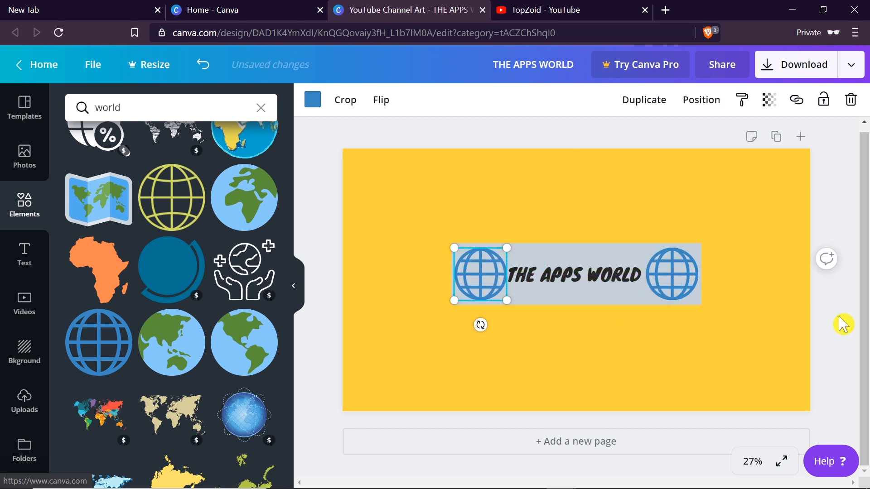
click(841, 322)
Step: Delete the grey rectangle behind the title and shift the left globe slightly outward, away from the text
click(552, 304)
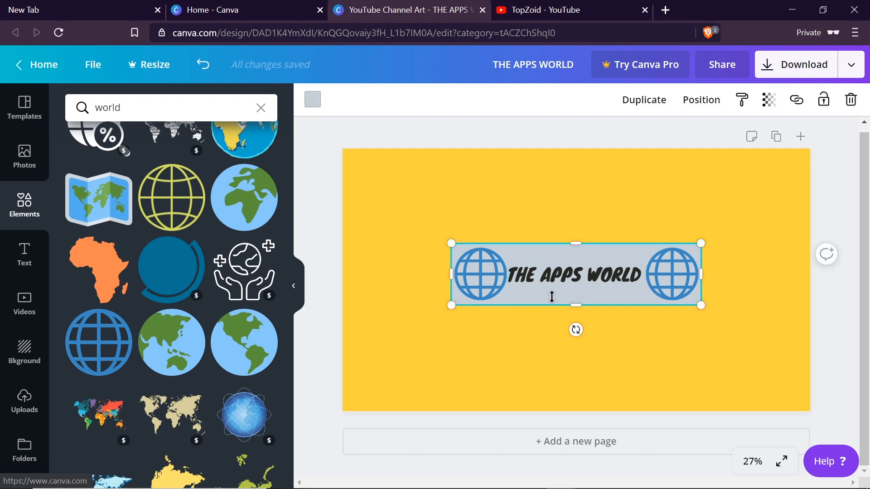
key(Escape)
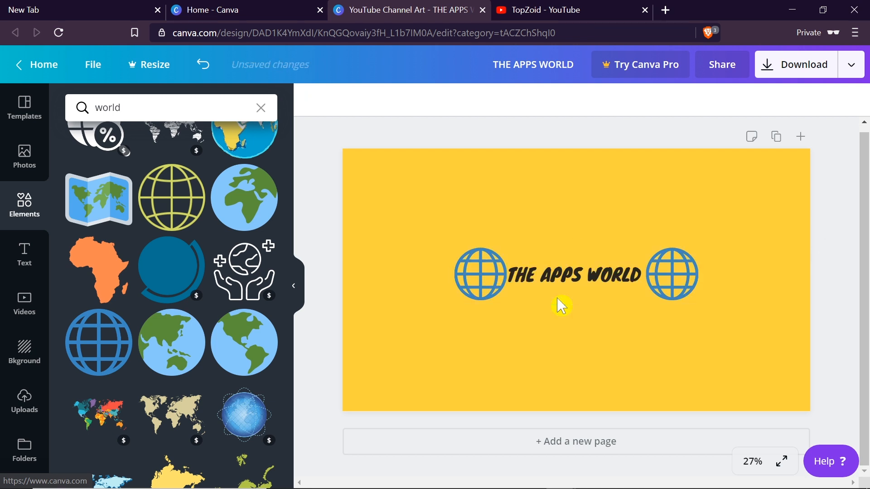
click(475, 271)
drag(480, 274, 471, 265)
click(829, 305)
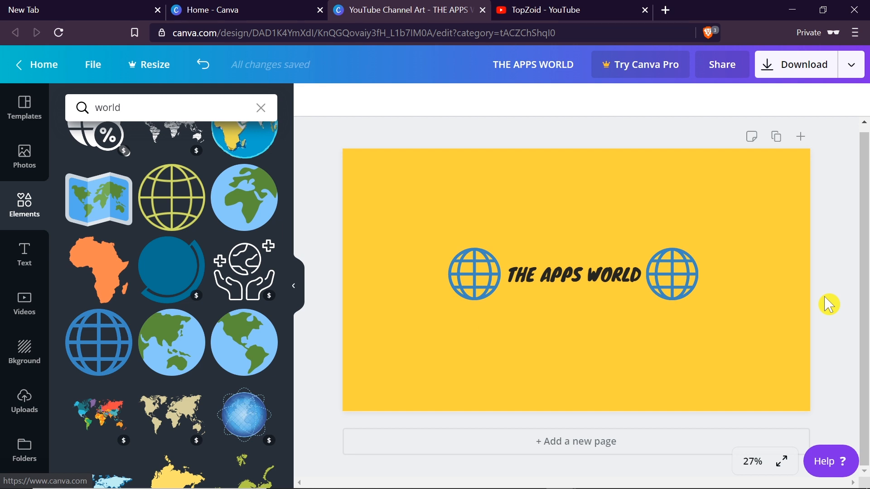
mouse_move(473, 272)
mouse_down()
mouse_move(576, 271)
mouse_move(473, 269)
mouse_up()
click(829, 296)
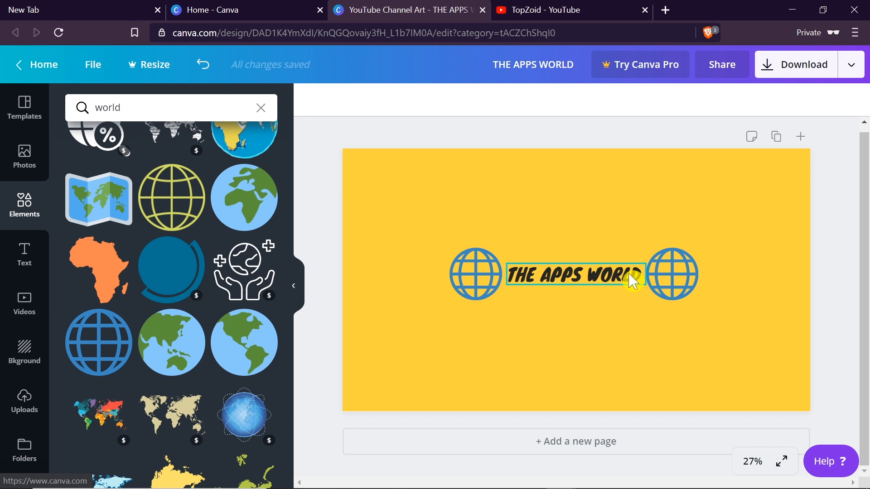
Step: Set up the design's download with PNG as the file type and try the transparent background option
click(849, 67)
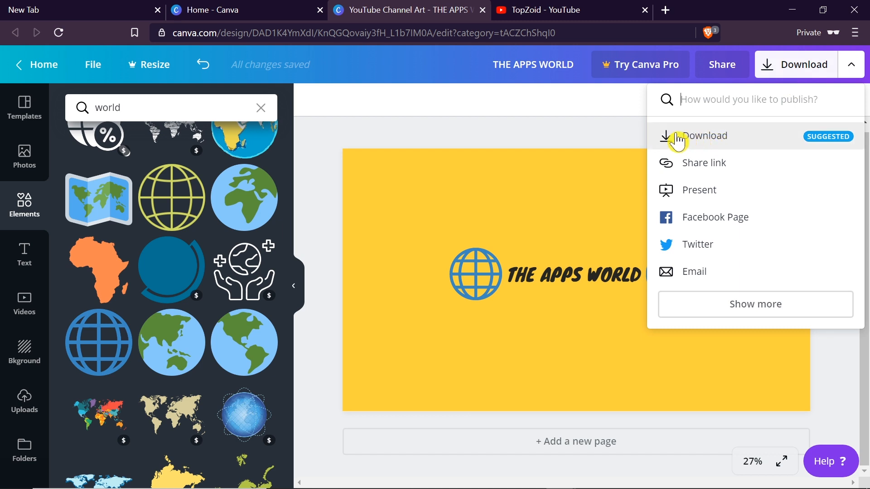
click(712, 143)
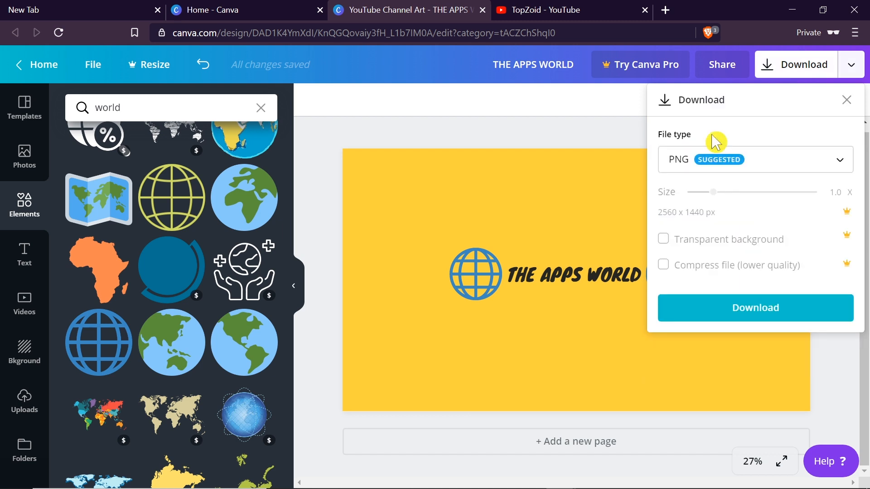
click(728, 169)
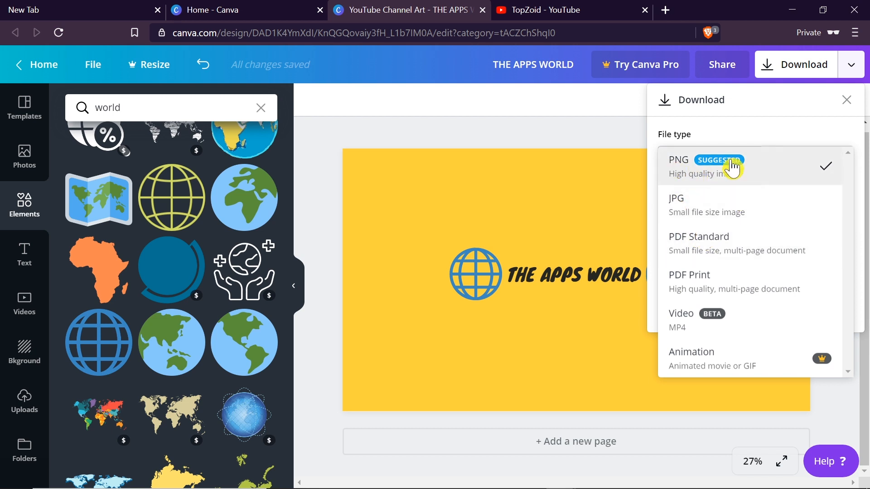
click(682, 171)
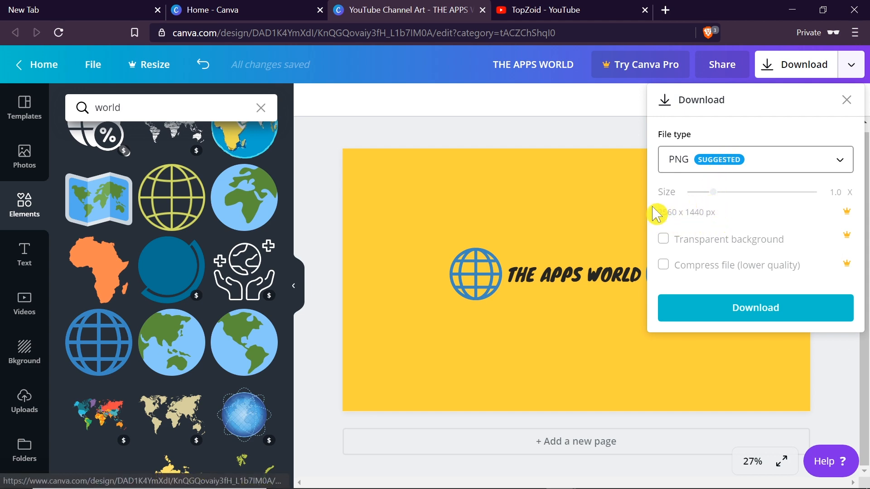
click(663, 239)
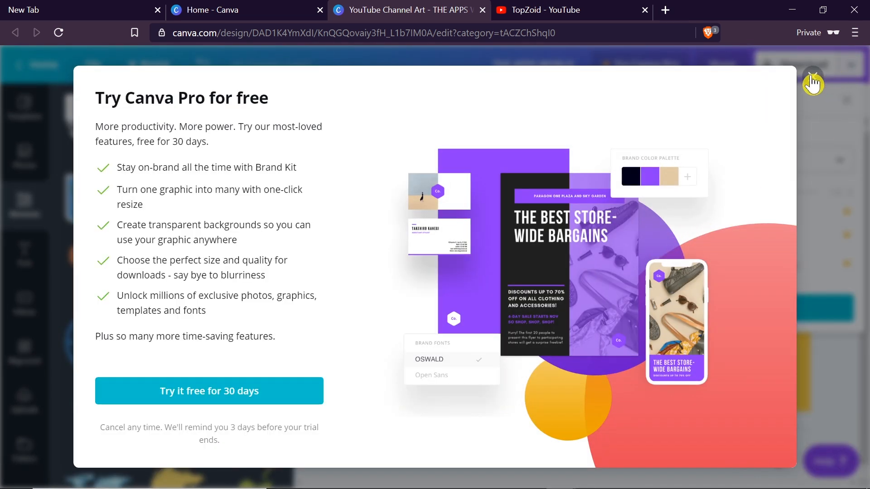
click(812, 78)
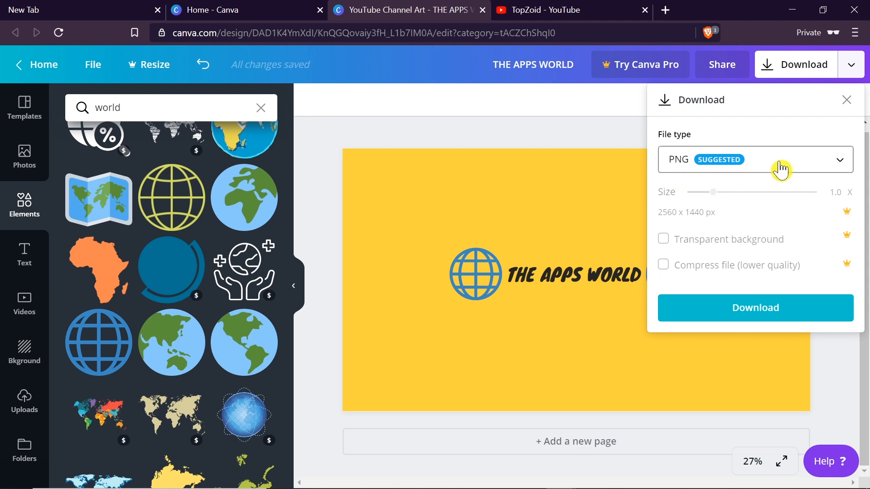
Step: Download the banner, save it as THE APPS WORLD.png in the subs folder, and open the downloaded file
click(769, 314)
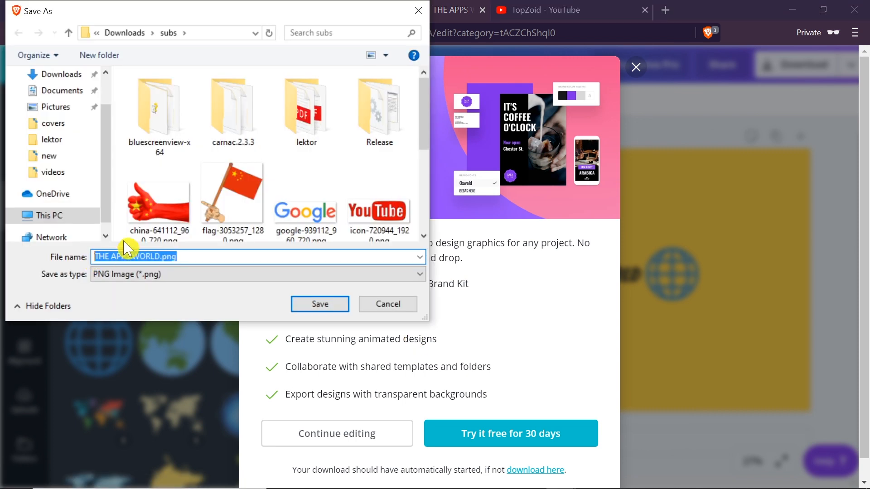
drag(262, 15, 445, 118)
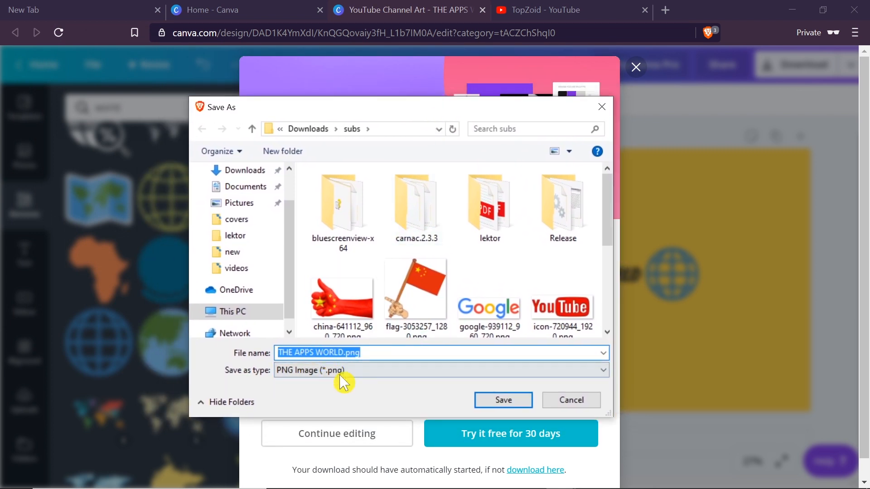
click(506, 404)
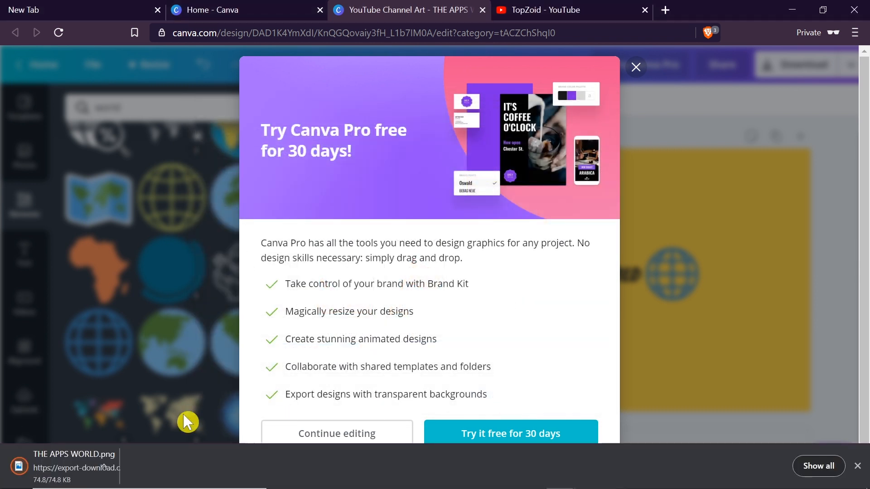
click(89, 474)
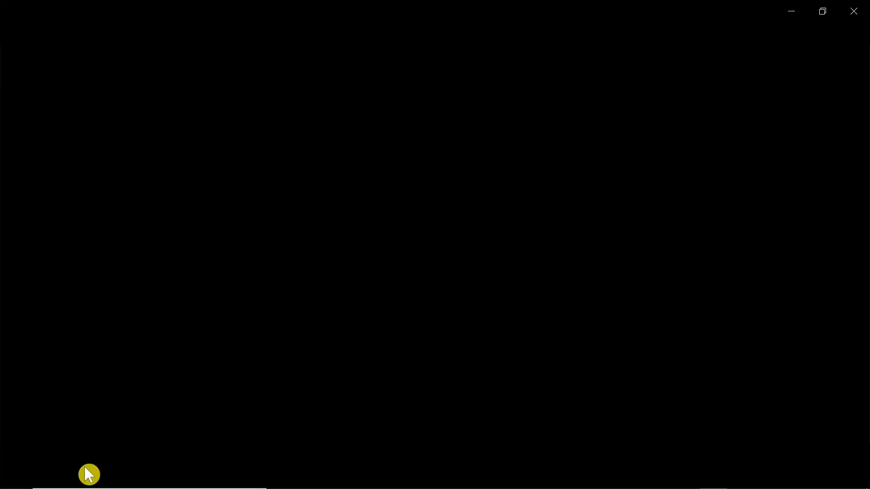